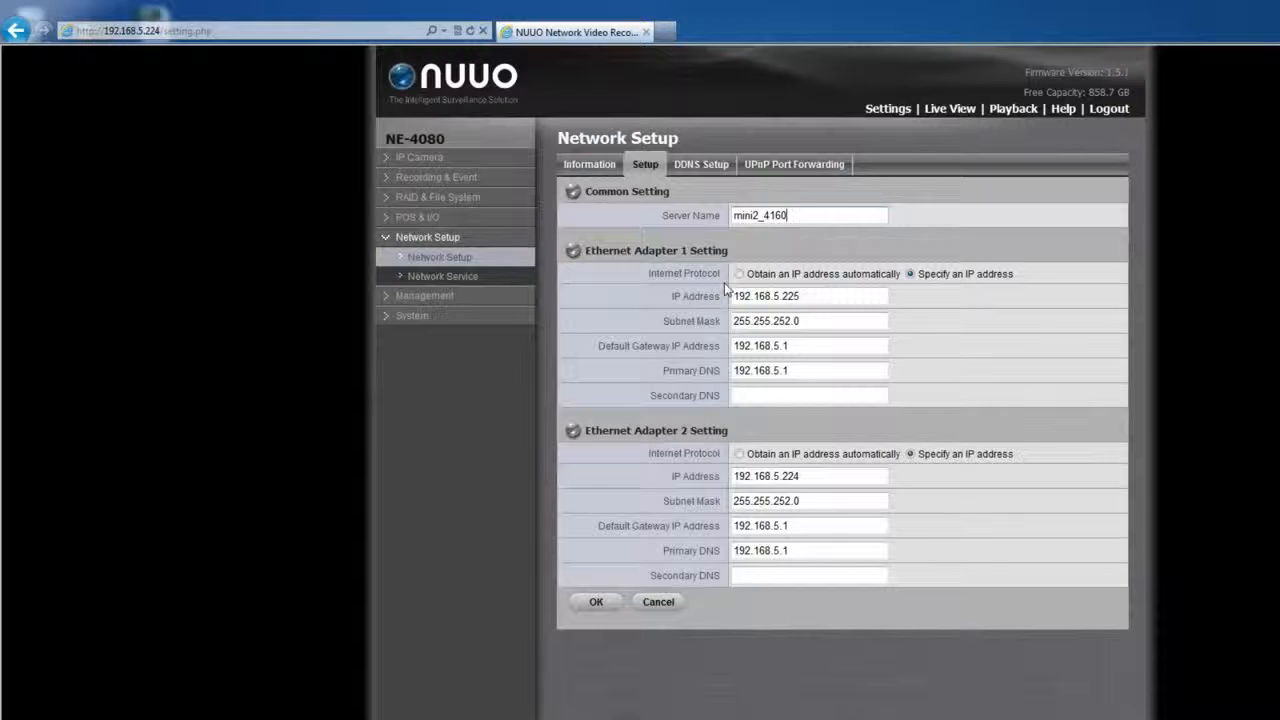
Switch Ethernet Adapter 1 to obtain its IP address automatically and back to a specified IP address.
{"action": "left_click", "coordinate": [739, 273]}
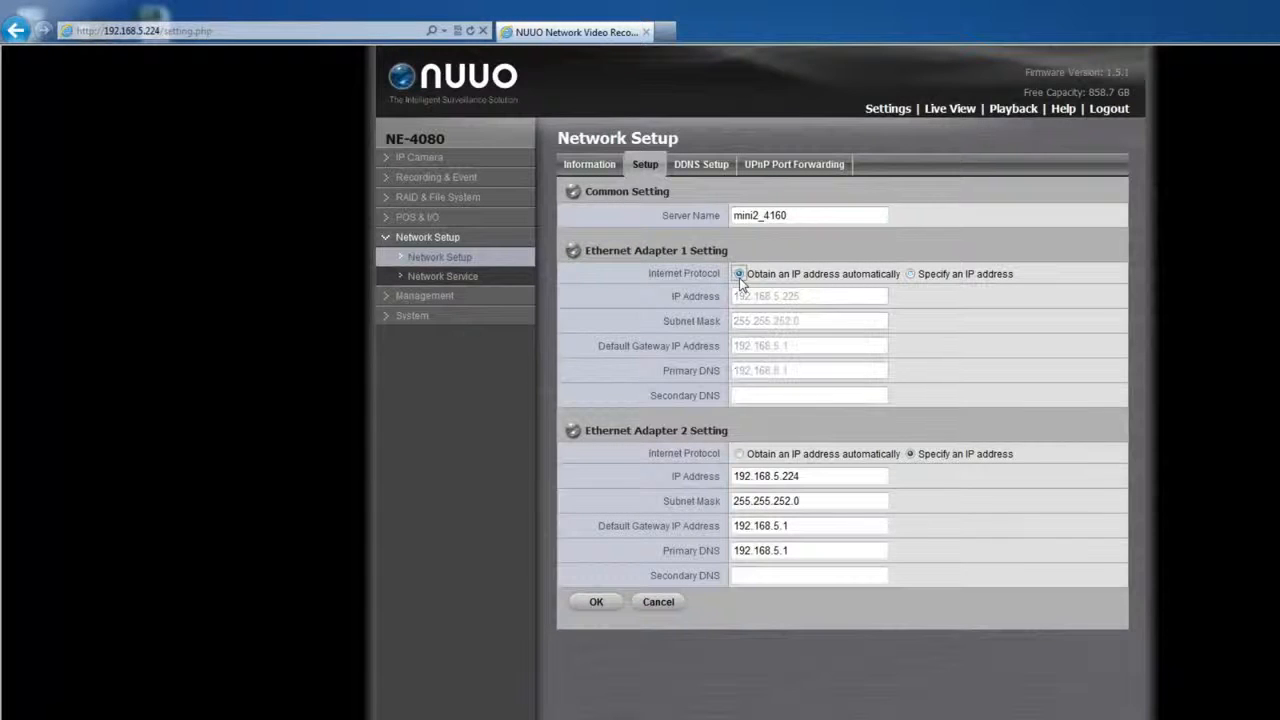
{"action": "left_click", "coordinate": [910, 274]}
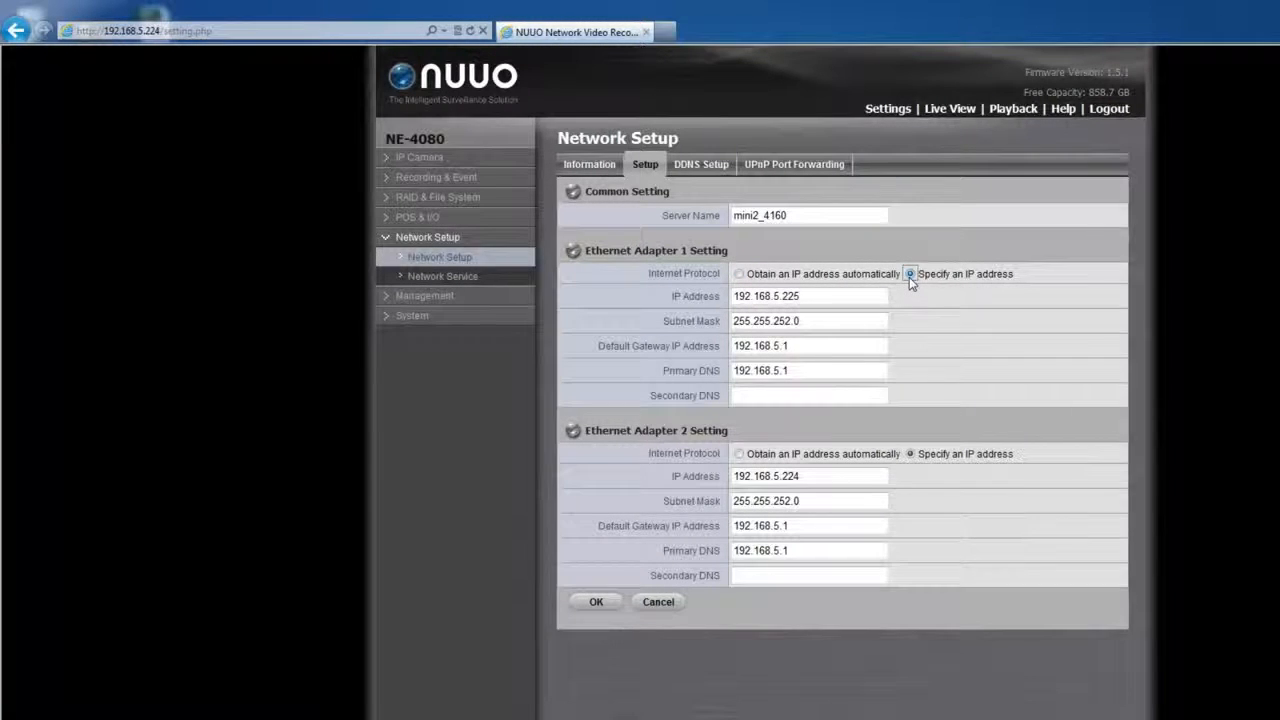
{"action": "left_click", "coordinate": [862, 291]}
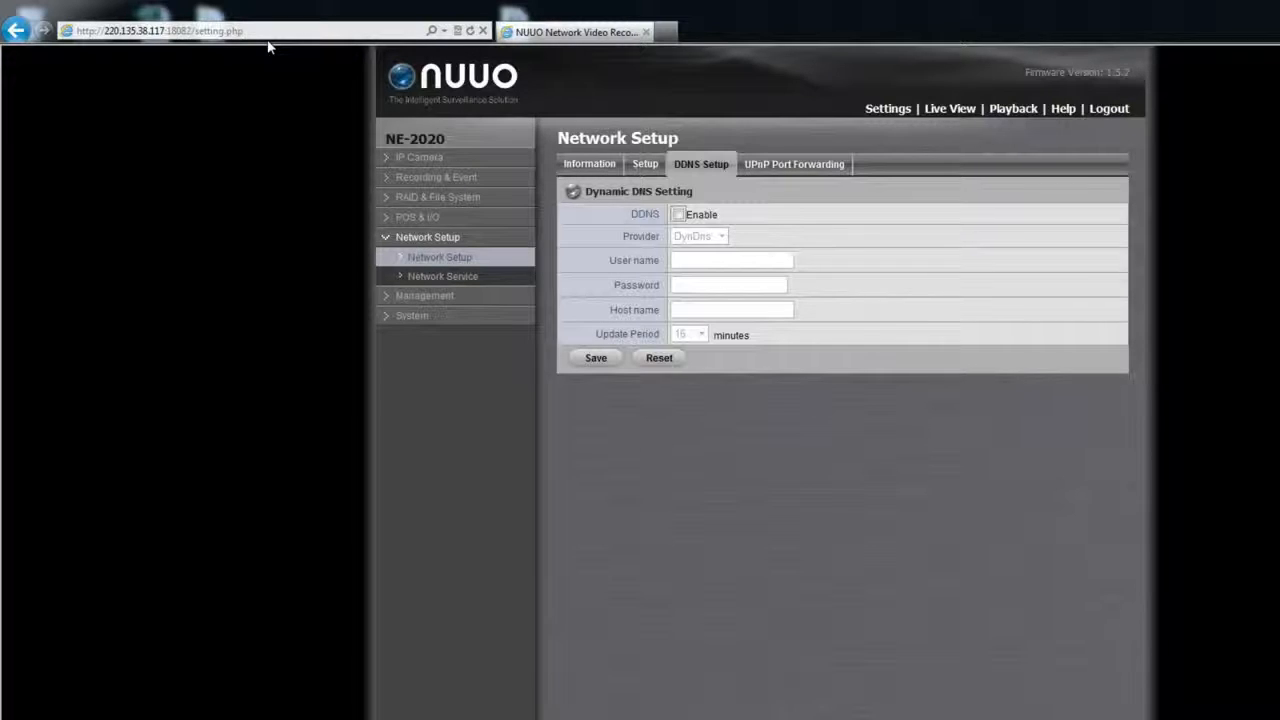
Enable dynamic DNS for the recorder with DynDns as the provider.
{"action": "left_click", "coordinate": [678, 215]}
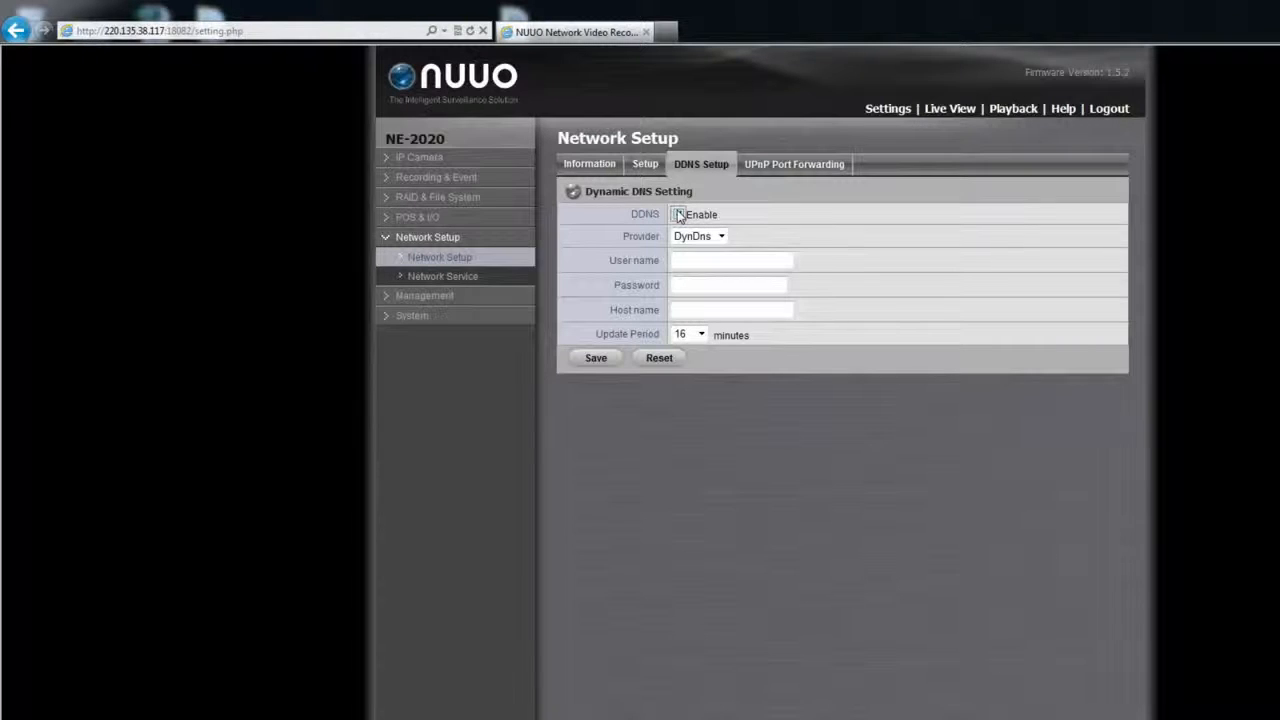
{"action": "left_click", "coordinate": [678, 215]}
{"action": "left_click", "coordinate": [721, 237]}
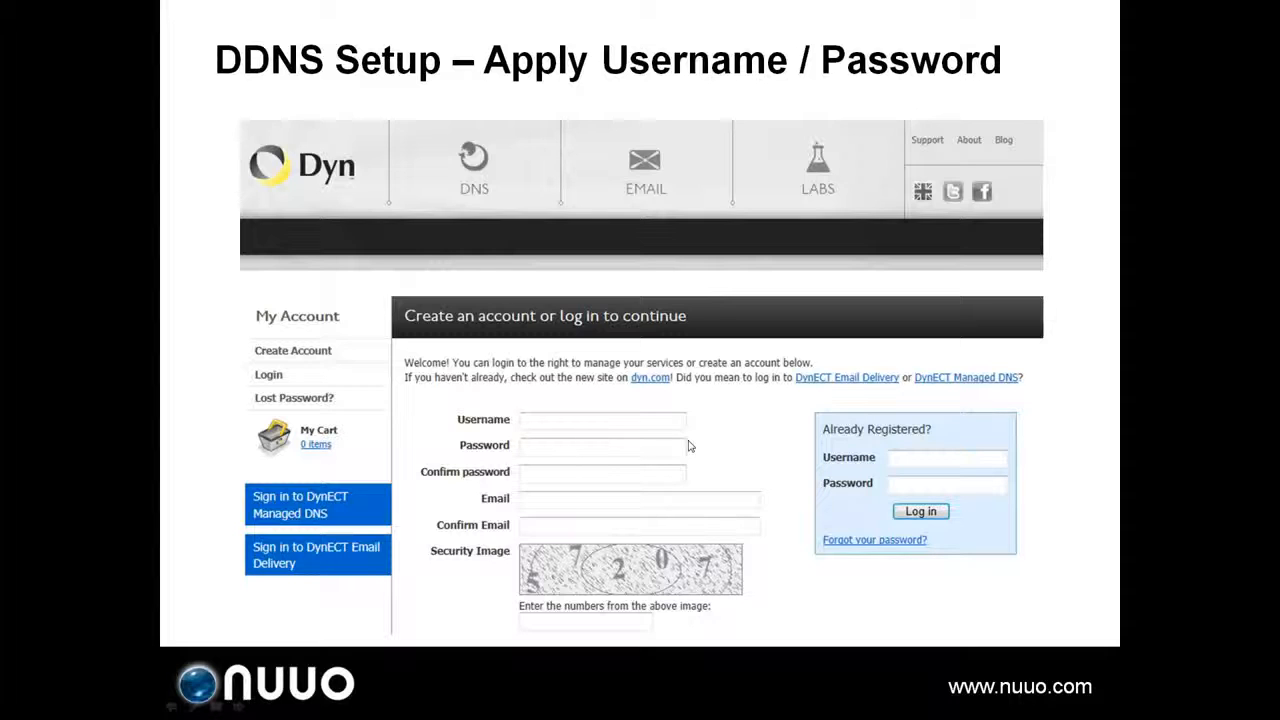
{"action": "left_click", "coordinate": [688, 446]}
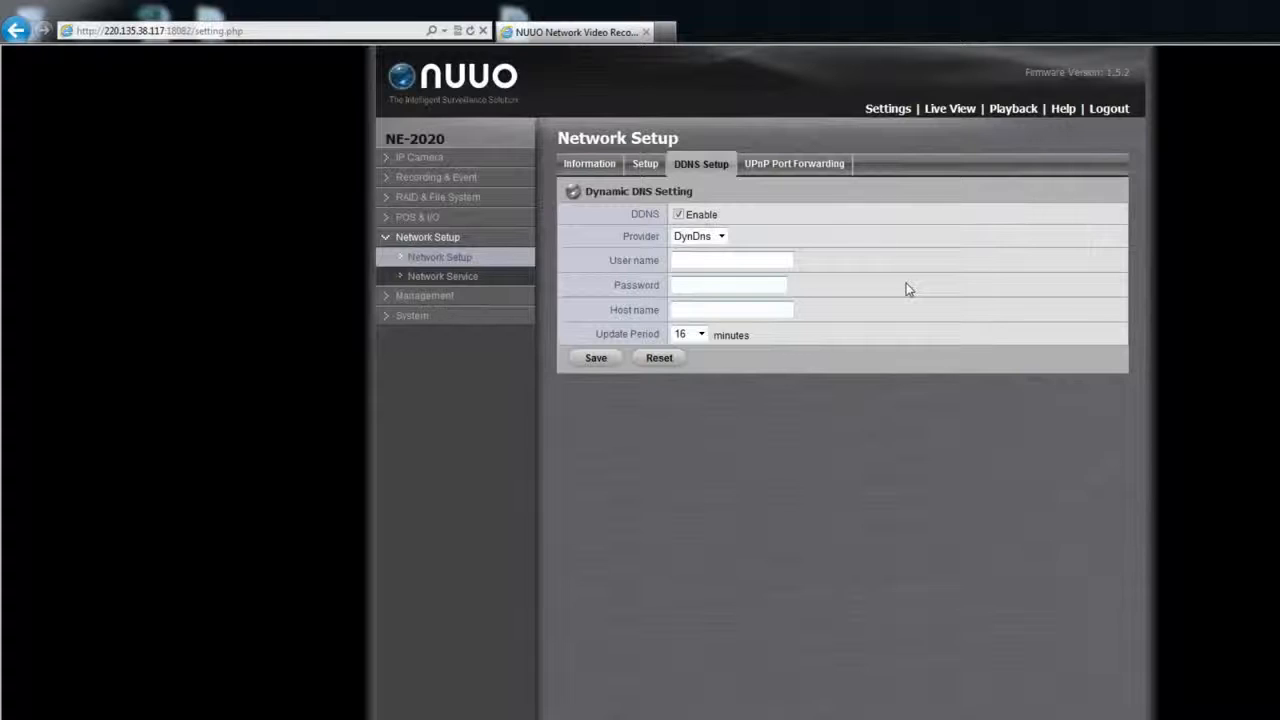
Enter the DDNS user name nuuodemoteam, the account password and the host name nvrmini.dyndns-free.com, and save the settings.
{"action": "left_click", "coordinate": [746, 259]}
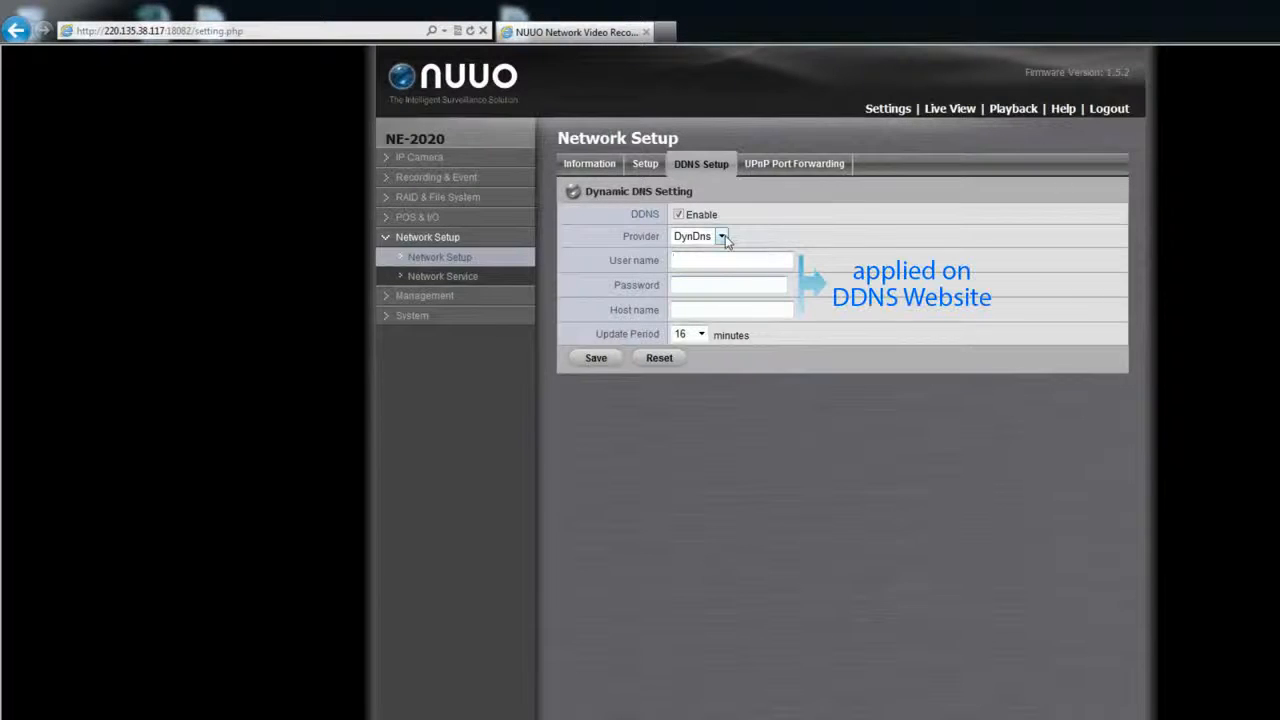
{"action": "type", "text": "nuuodemoteam"}
{"action": "left_click", "coordinate": [720, 286]}
{"action": "type", "text": "********"}
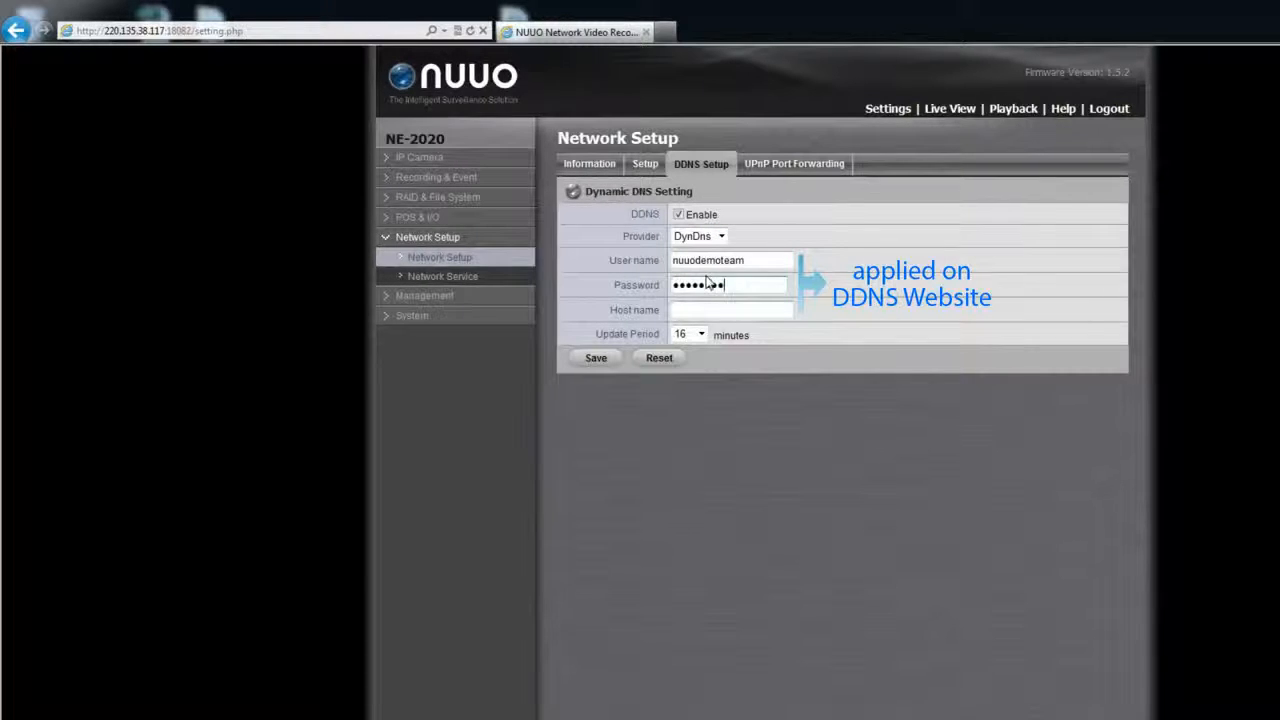
{"action": "left_click", "coordinate": [748, 311]}
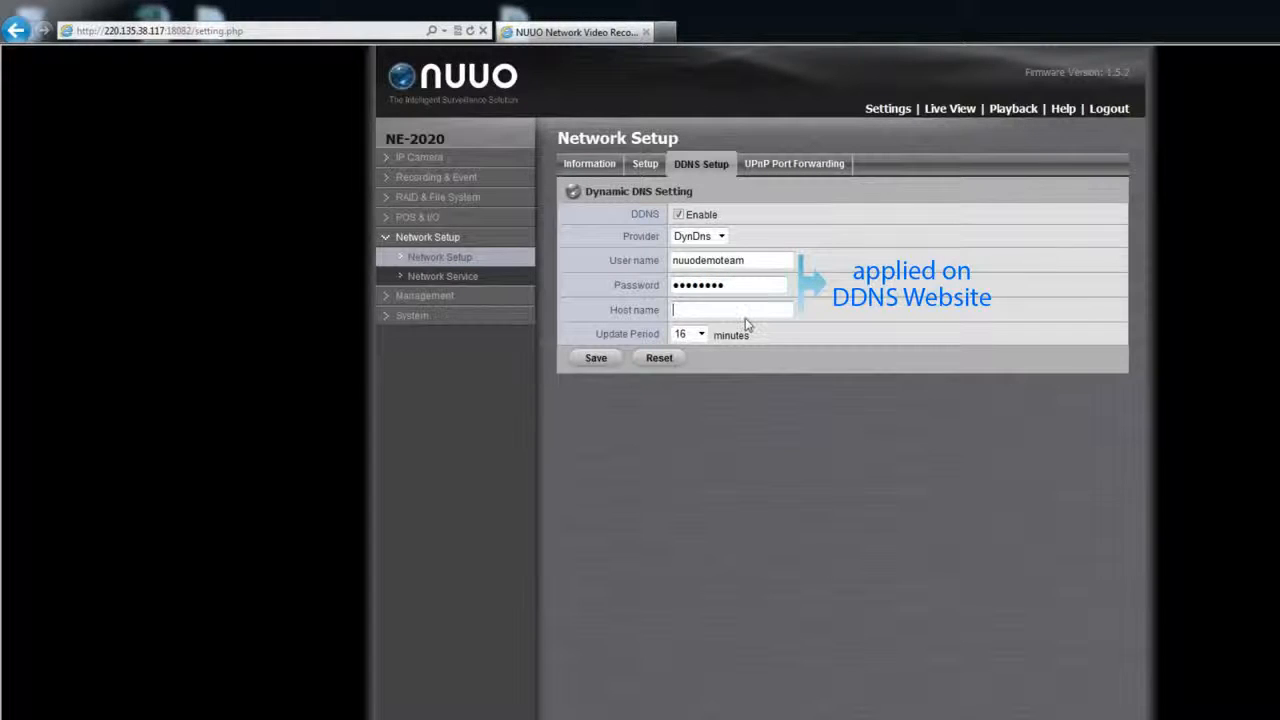
{"action": "type", "text": "nvrmini.dyndns-free.com"}
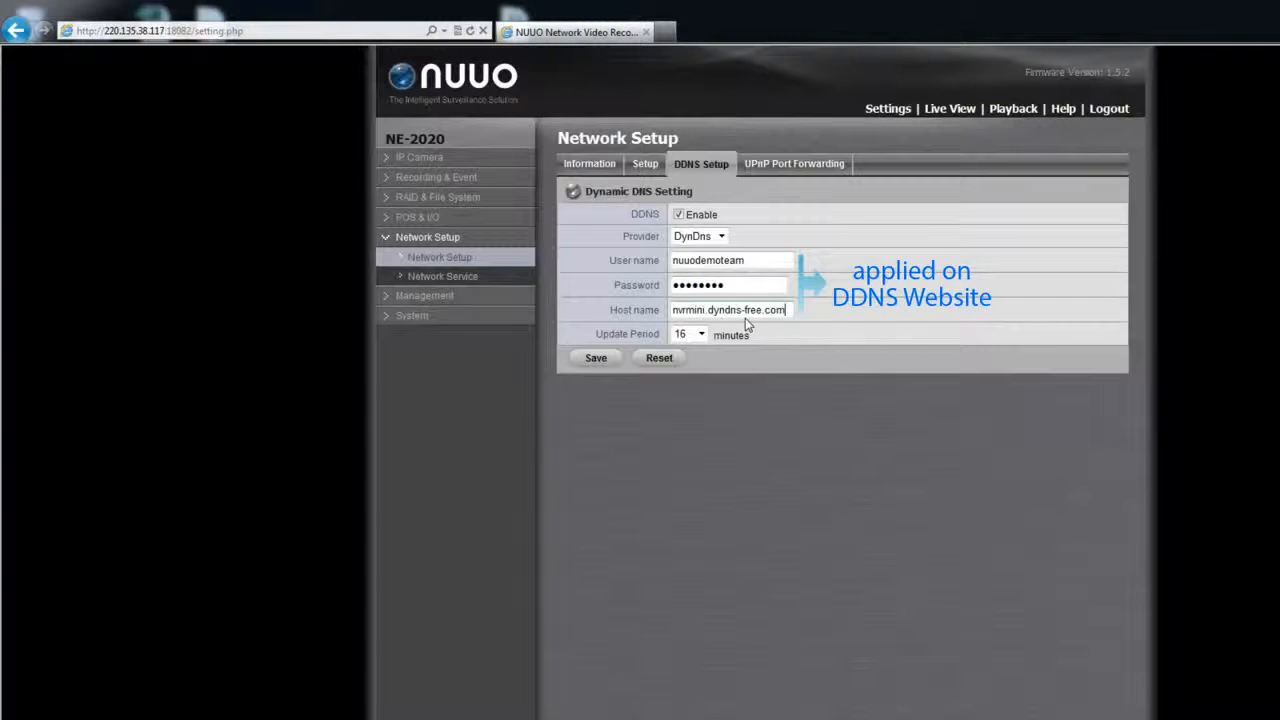
{"action": "left_click", "coordinate": [605, 364]}
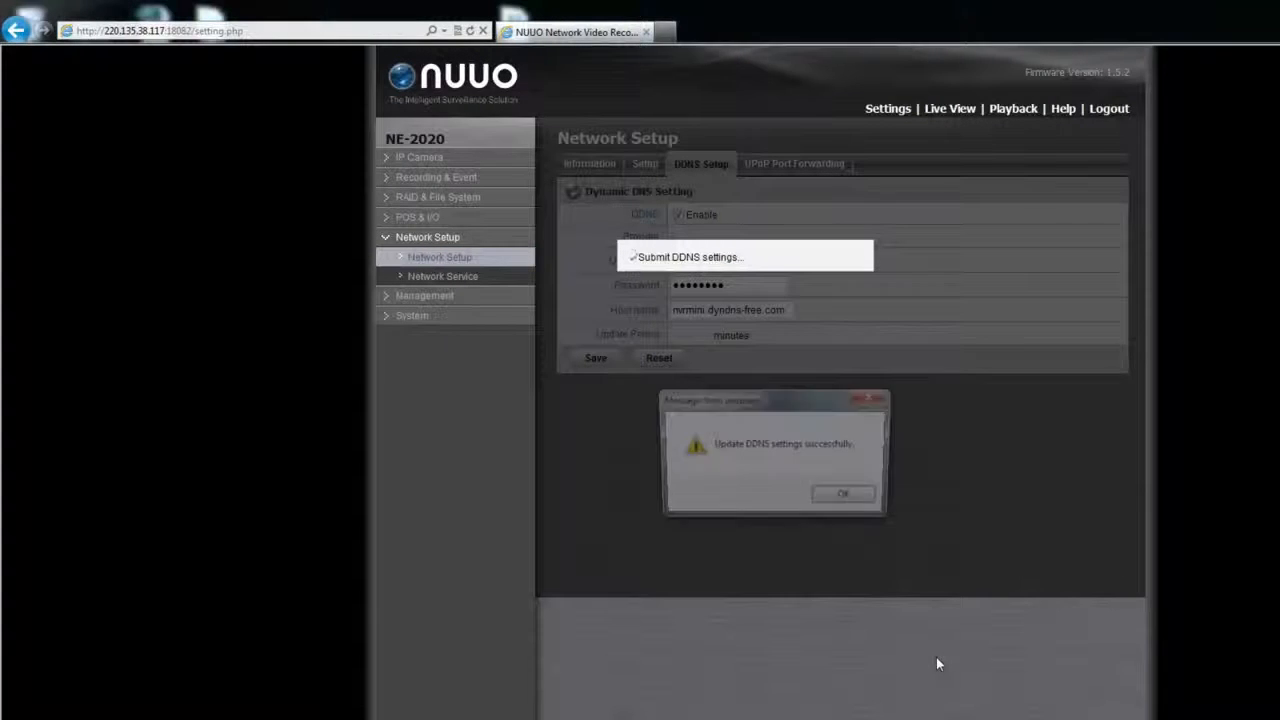
{"action": "left_click", "coordinate": [848, 498]}
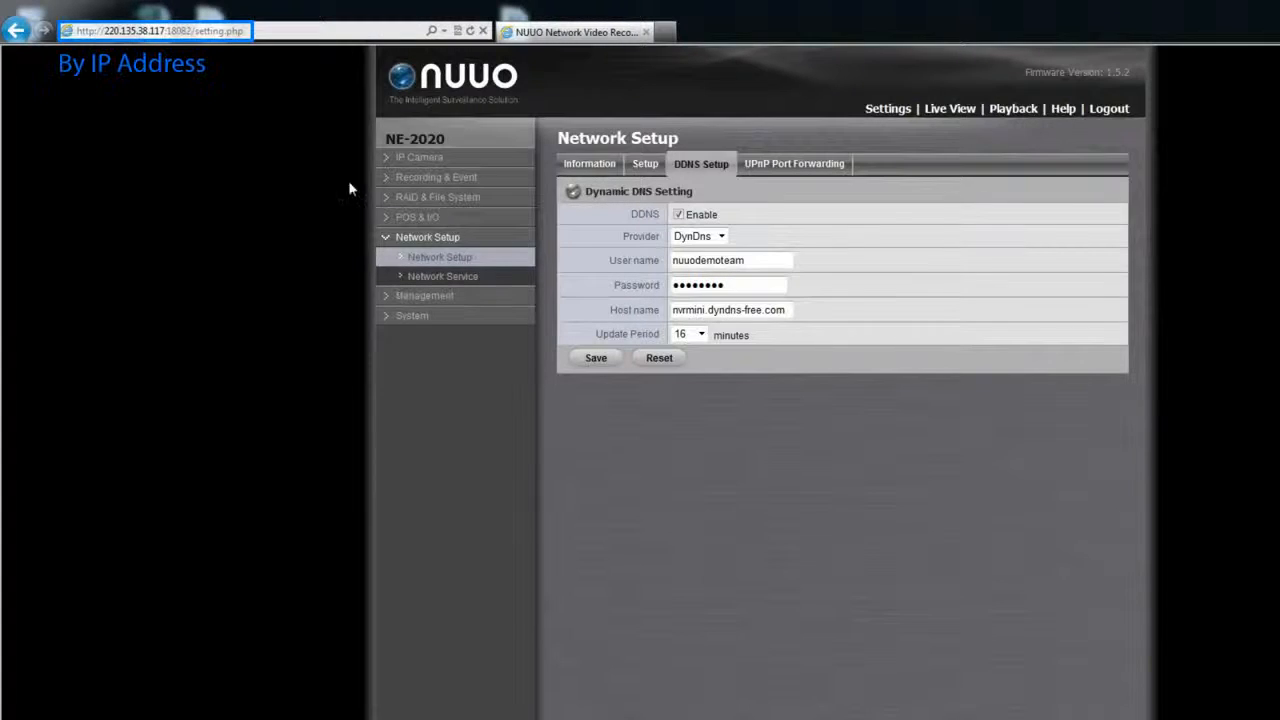
Check access by domain name by opening the copied host name nvrmini.dyndns-free.com in a new browser tab, and close that tab.
{"action": "left_click", "coordinate": [238, 36]}
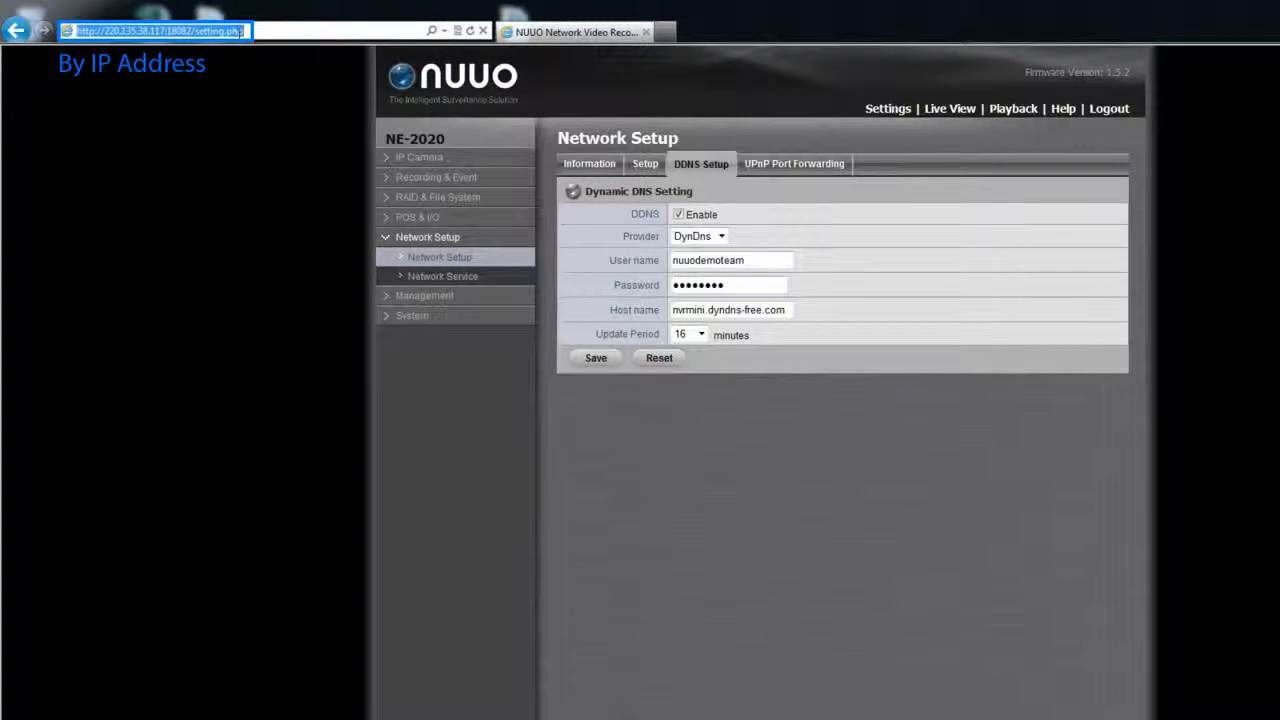
{"action": "left_click_drag", "start_coordinate": [793, 310], "coordinate": [668, 311]}
{"action": "key", "text": "ctrl+c"}
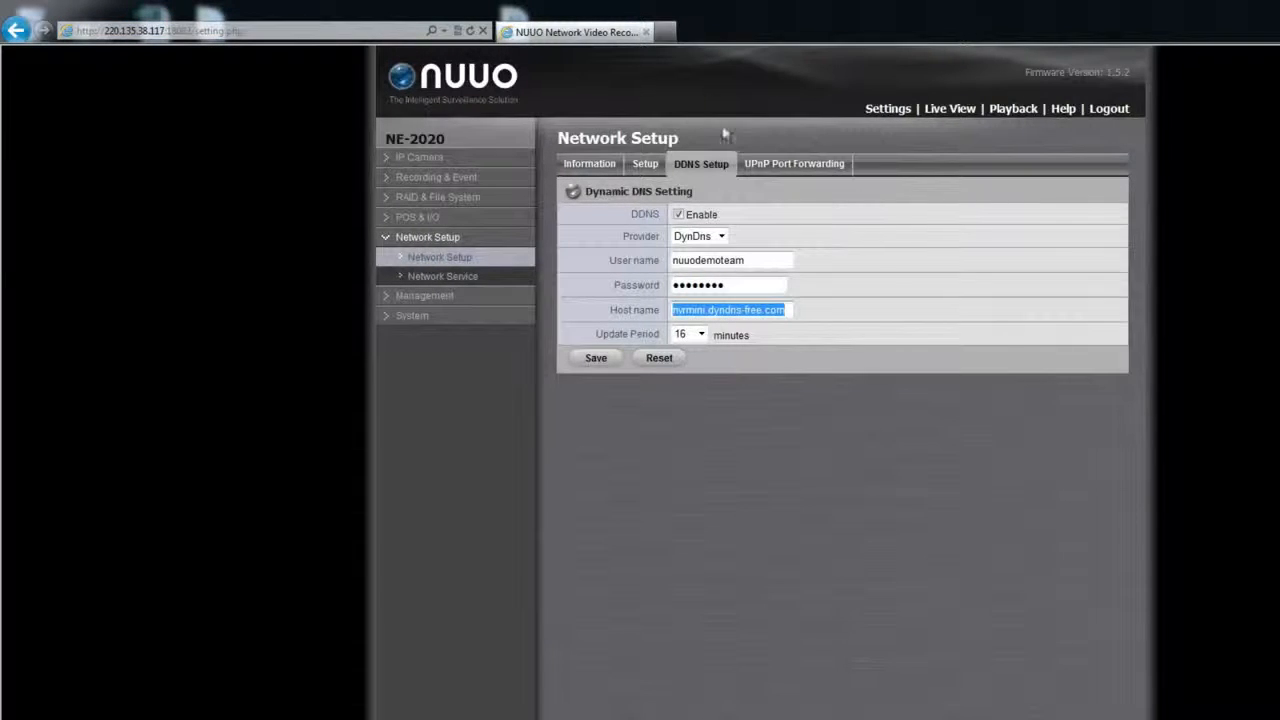
{"action": "left_click", "coordinate": [664, 33]}
{"action": "key", "text": "ctrl+v"}
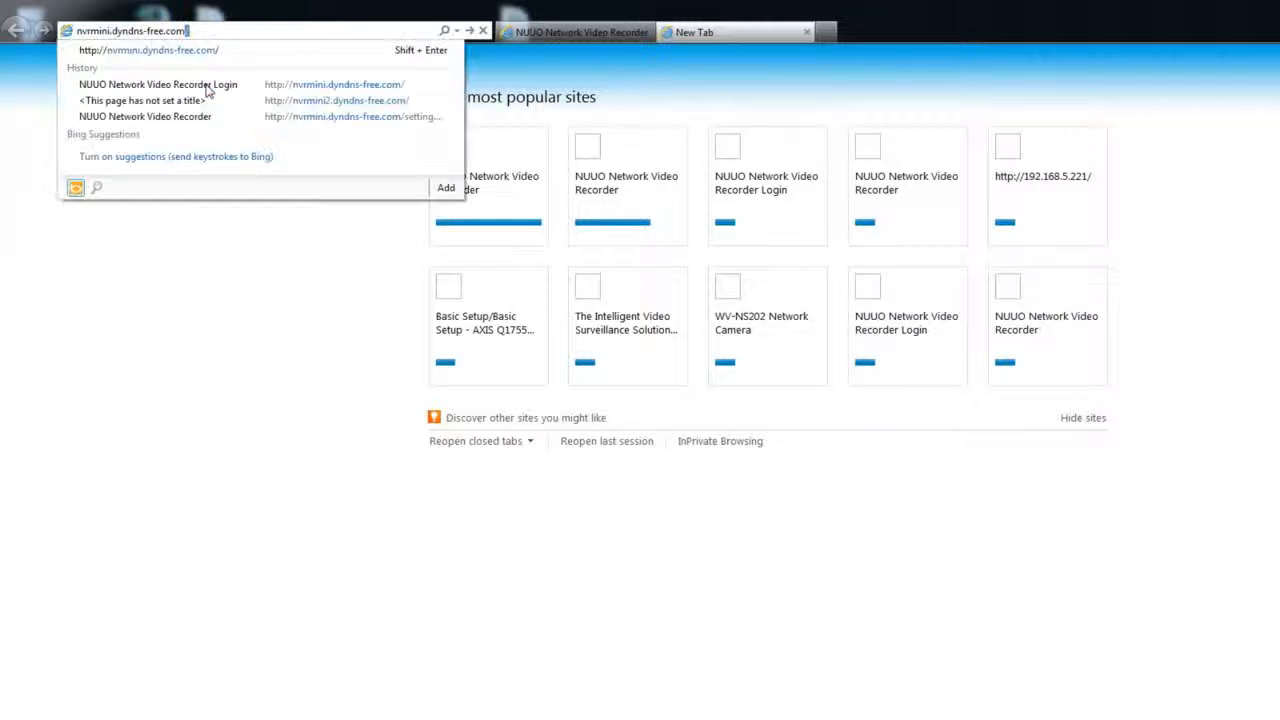
{"action": "key", "text": "Return"}
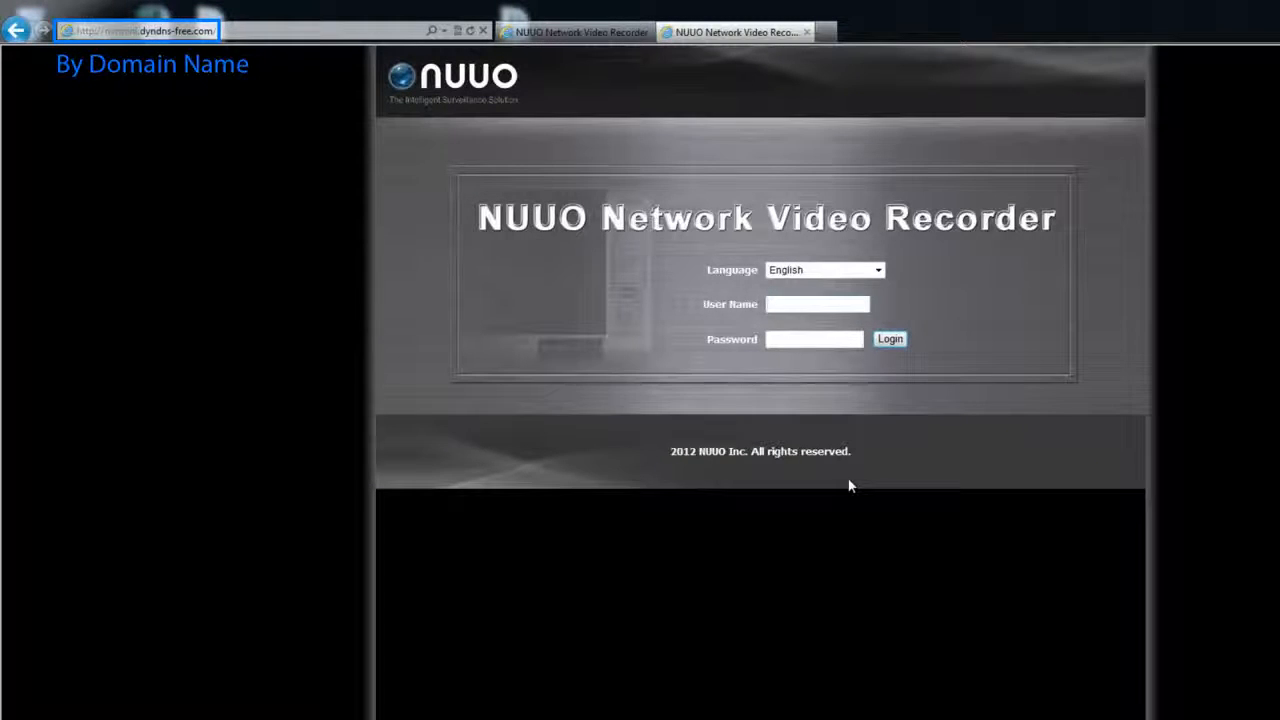
{"action": "left_click", "coordinate": [807, 34]}
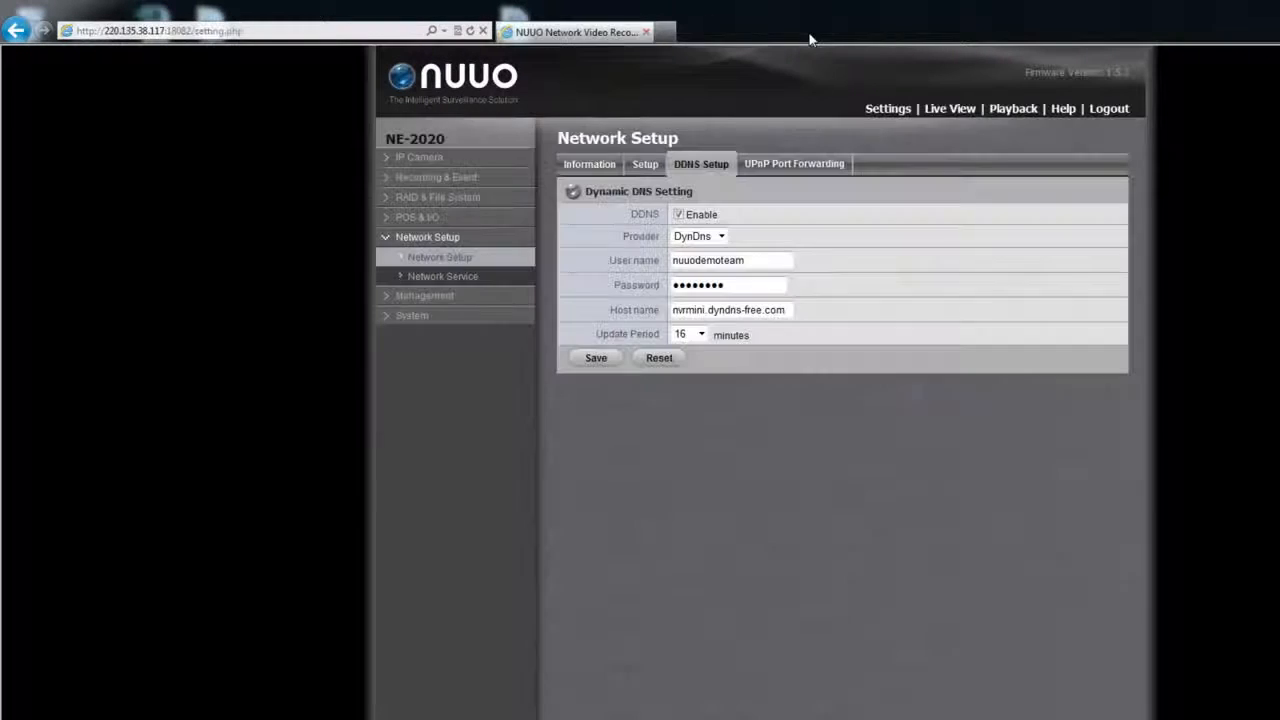
Search for UPnP routers and set up port forwarding on the D-Link DSL-6641k router.
{"action": "left_click", "coordinate": [806, 170]}
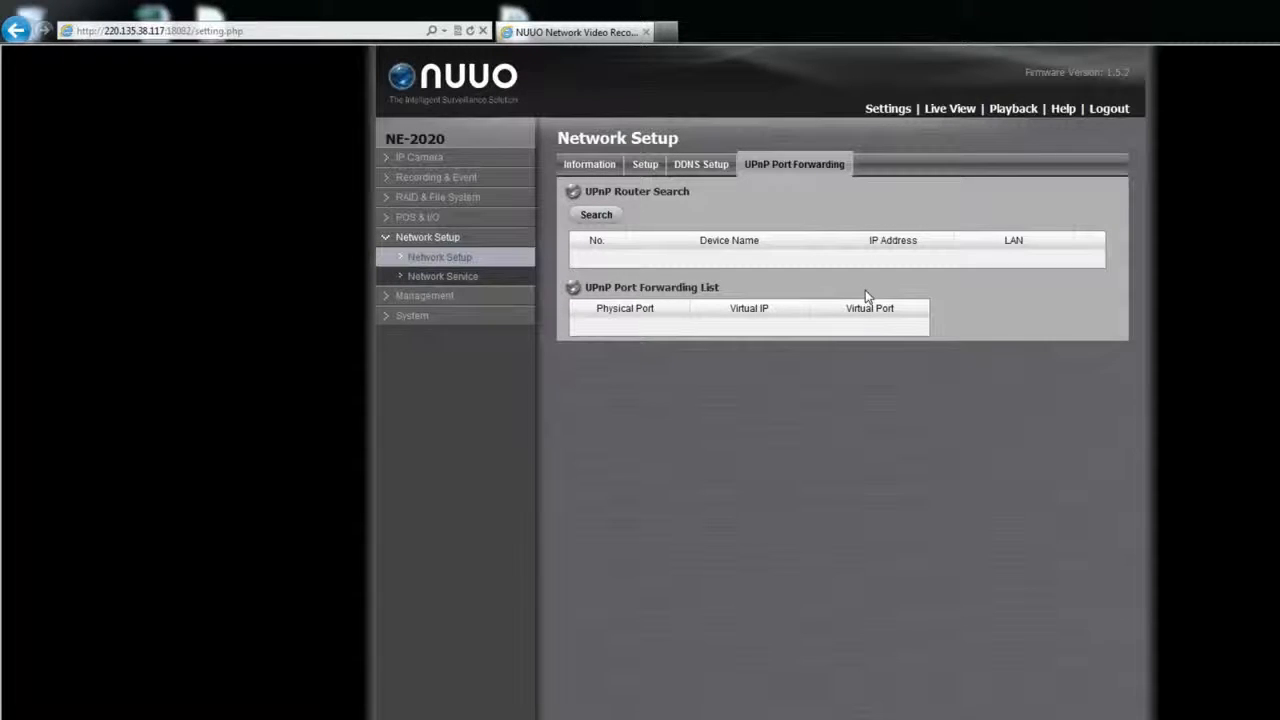
{"action": "left_click", "coordinate": [603, 214]}
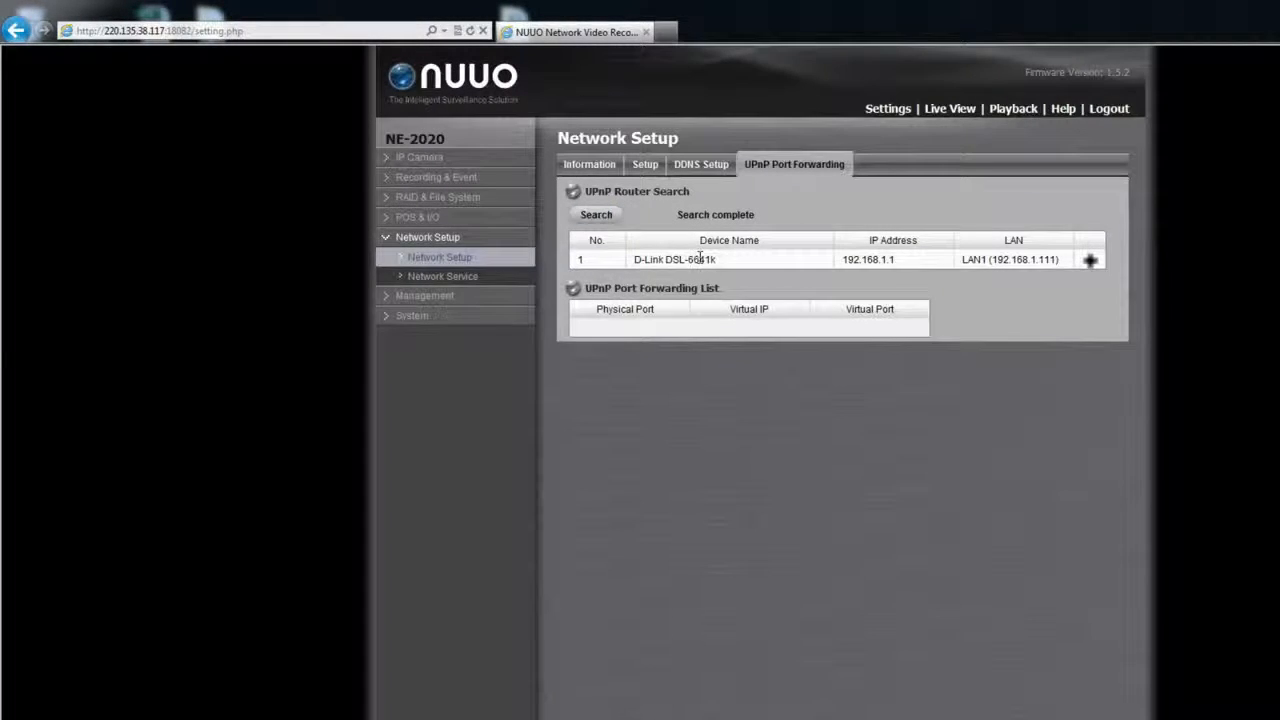
{"action": "left_click", "coordinate": [673, 262]}
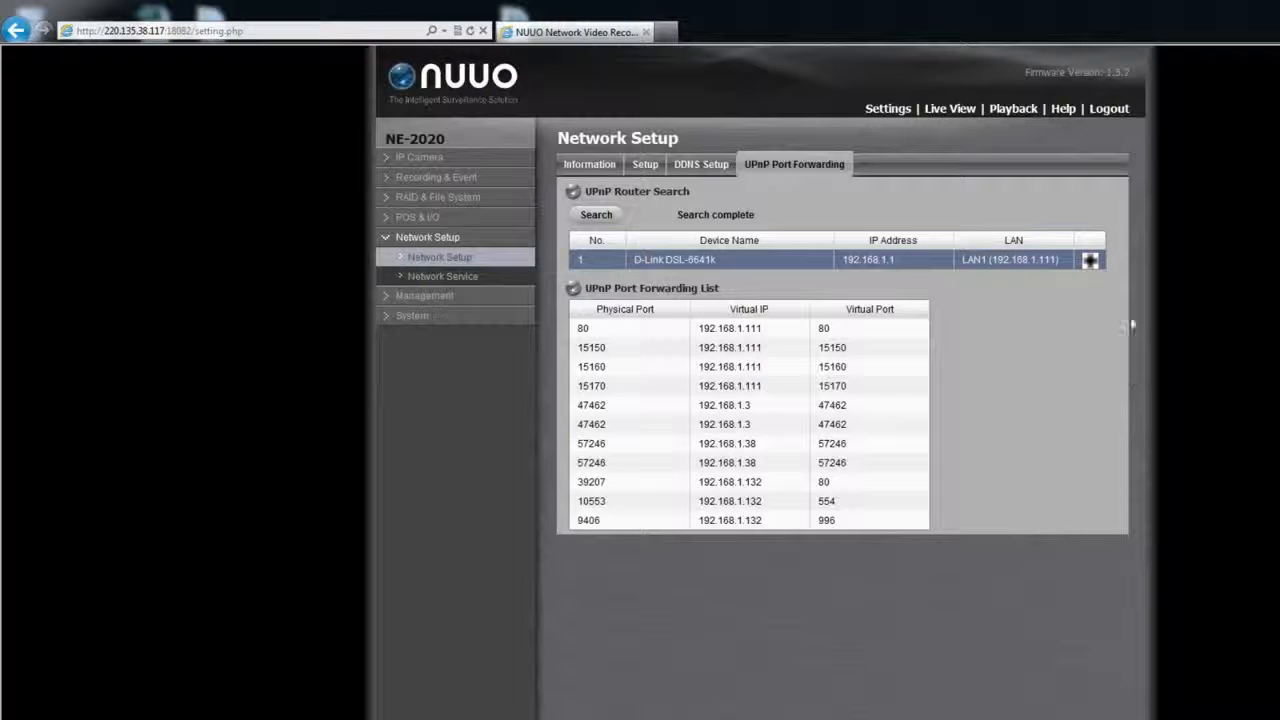
{"action": "left_click", "coordinate": [1091, 263]}
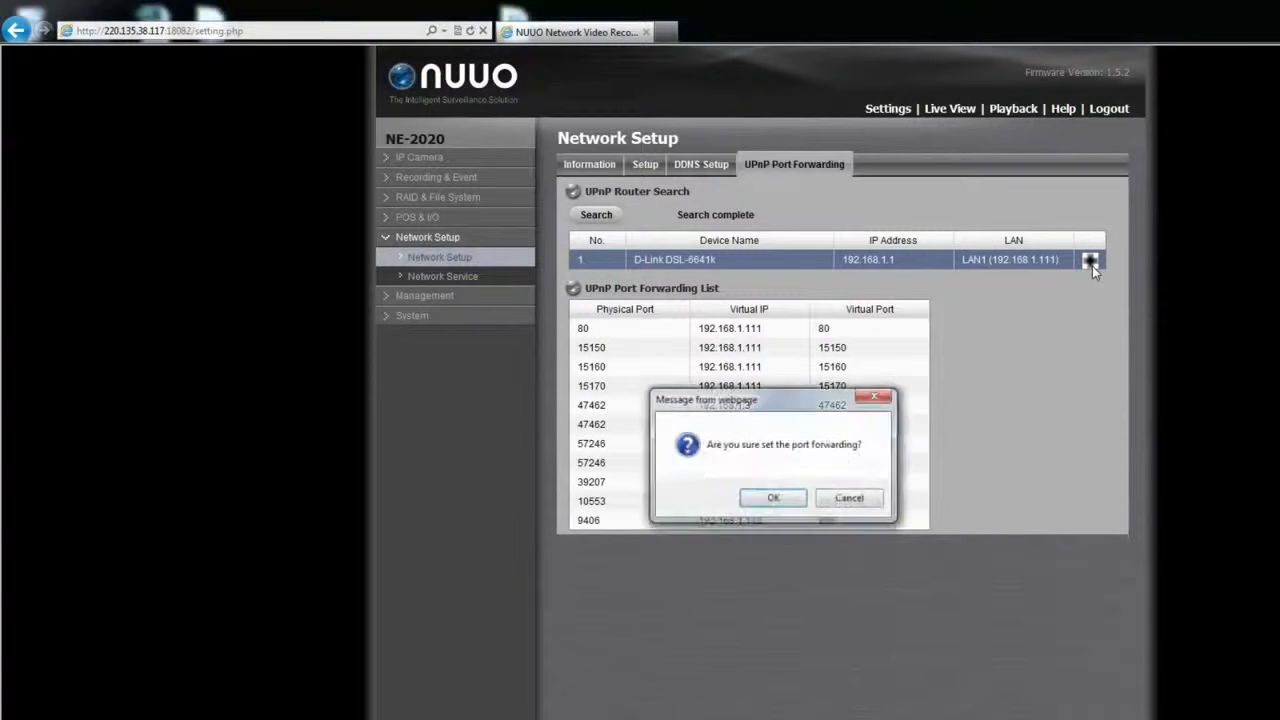
{"action": "left_click", "coordinate": [789, 500]}
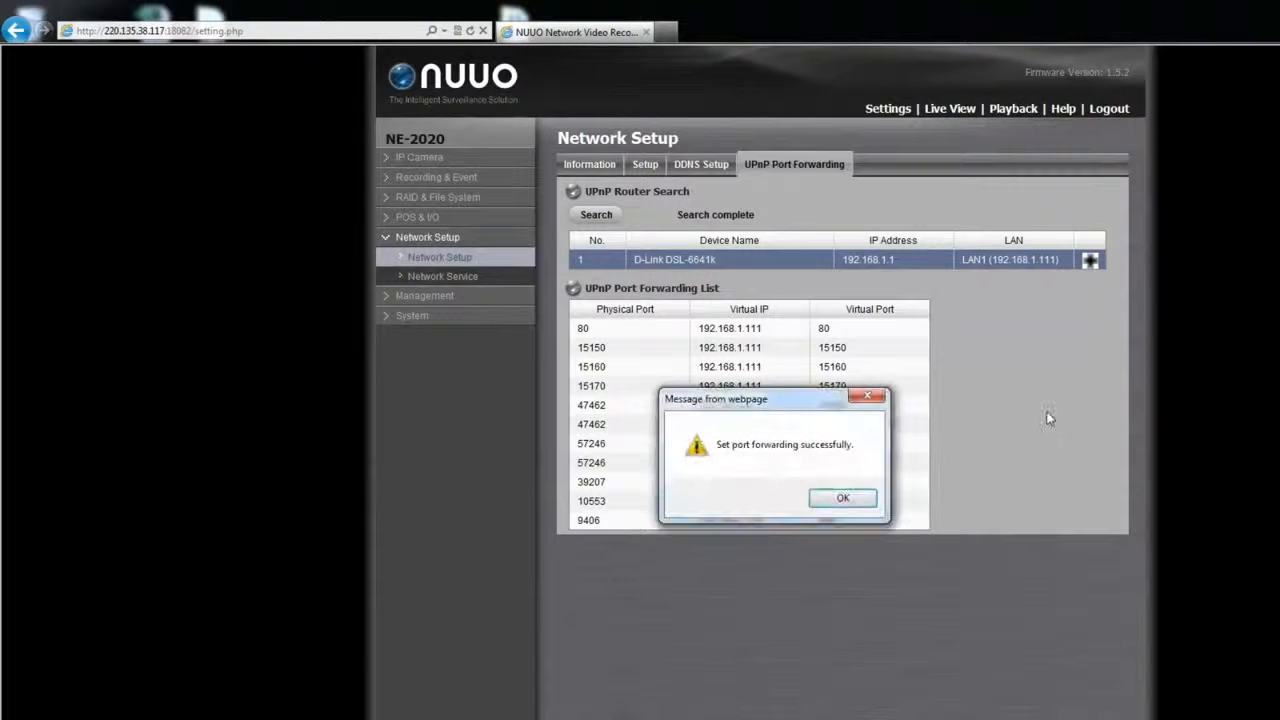
{"action": "left_click", "coordinate": [856, 501]}
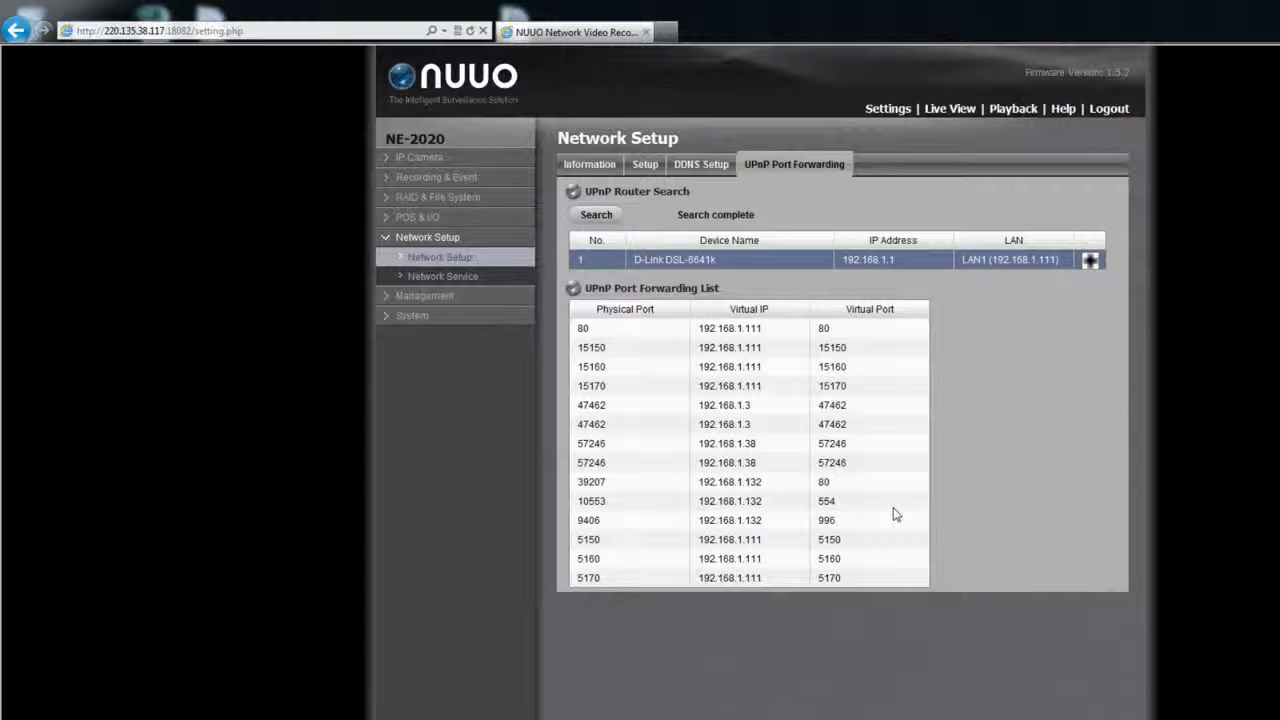
Examine the network service ports for the web server, live streaming server, playback server and CMS server.
{"action": "left_click", "coordinate": [468, 278]}
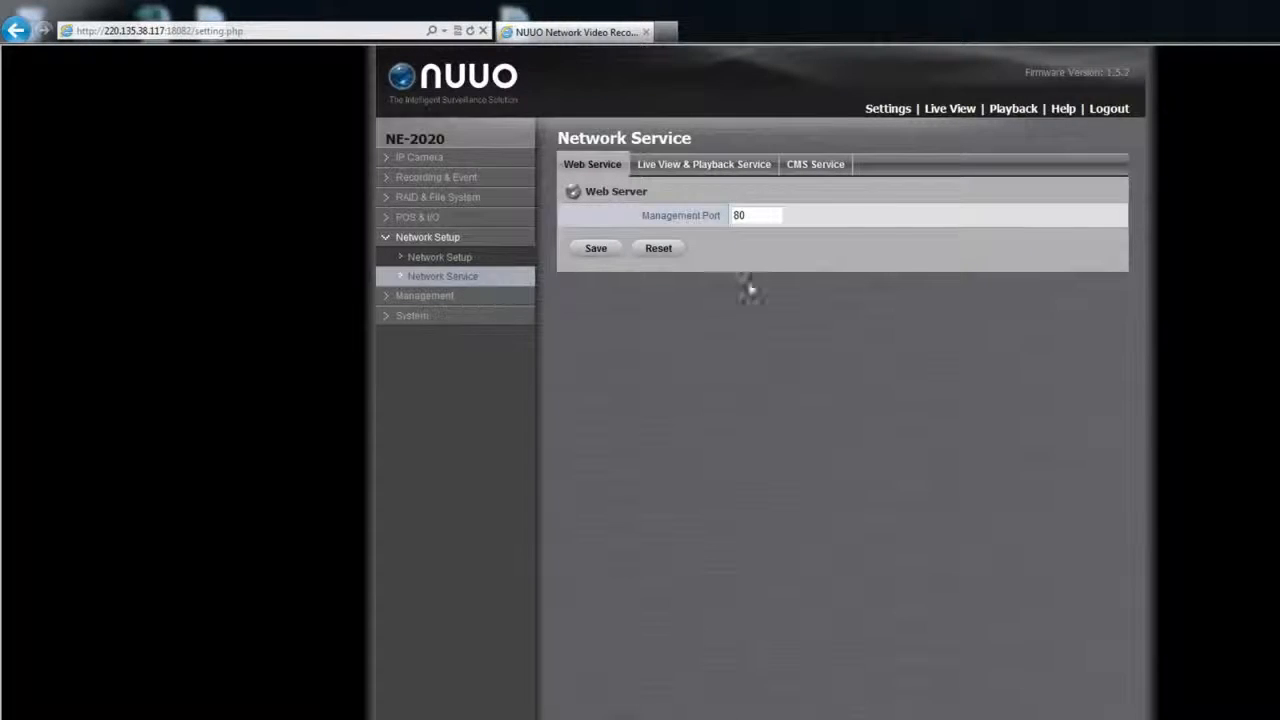
{"action": "left_click", "coordinate": [735, 166]}
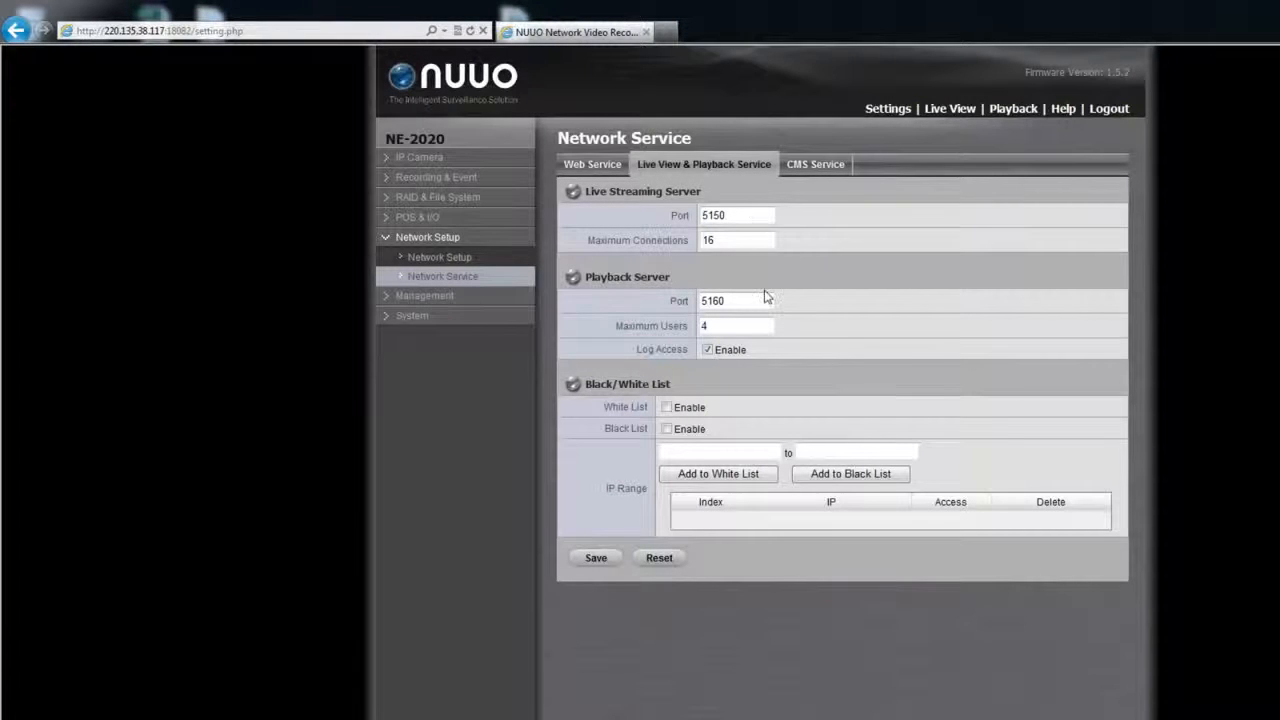
{"action": "left_click", "coordinate": [833, 167]}
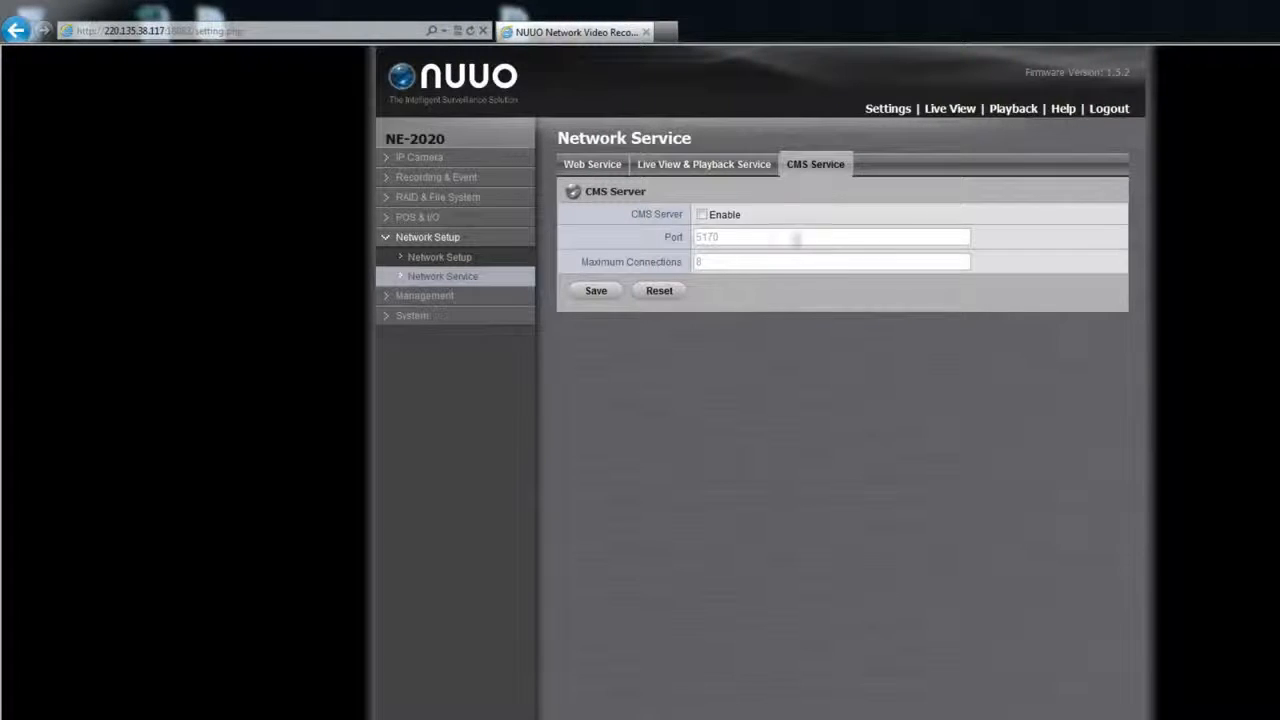
{"action": "left_click", "coordinate": [595, 168]}
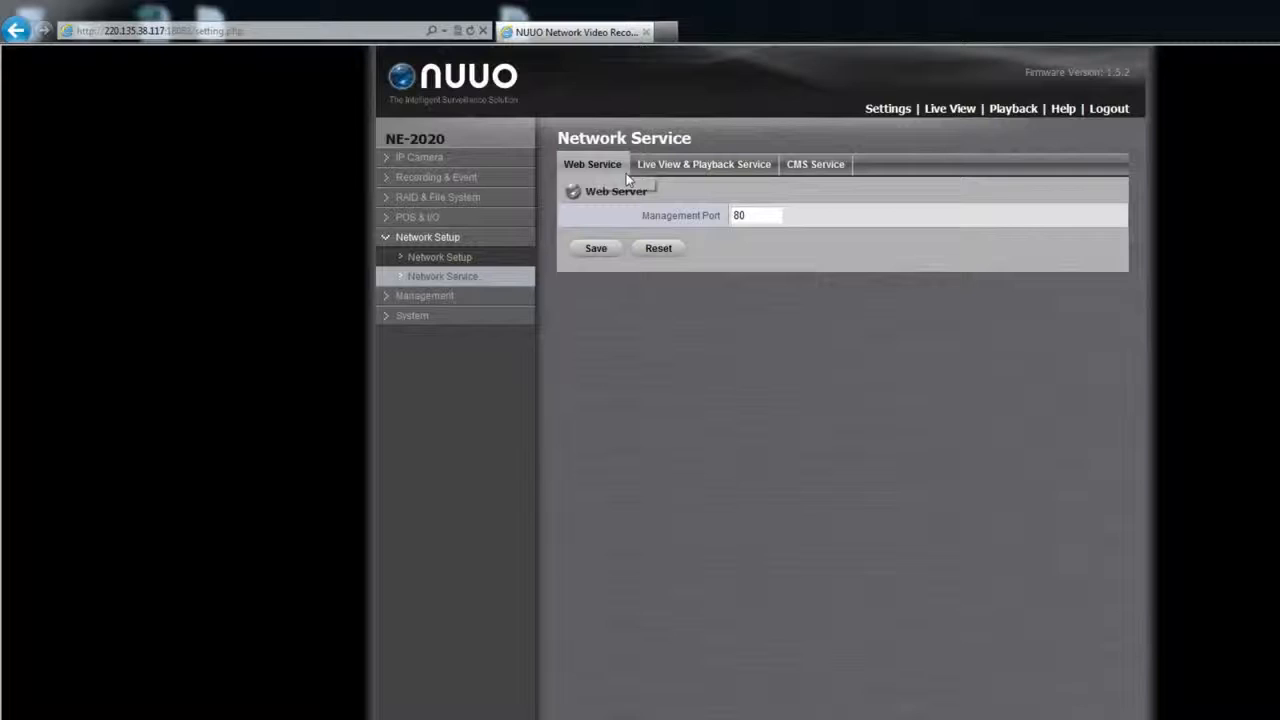
{"action": "double_click", "coordinate": [764, 214]}
{"action": "left_click", "coordinate": [795, 282]}
{"action": "left_click", "coordinate": [738, 170]}
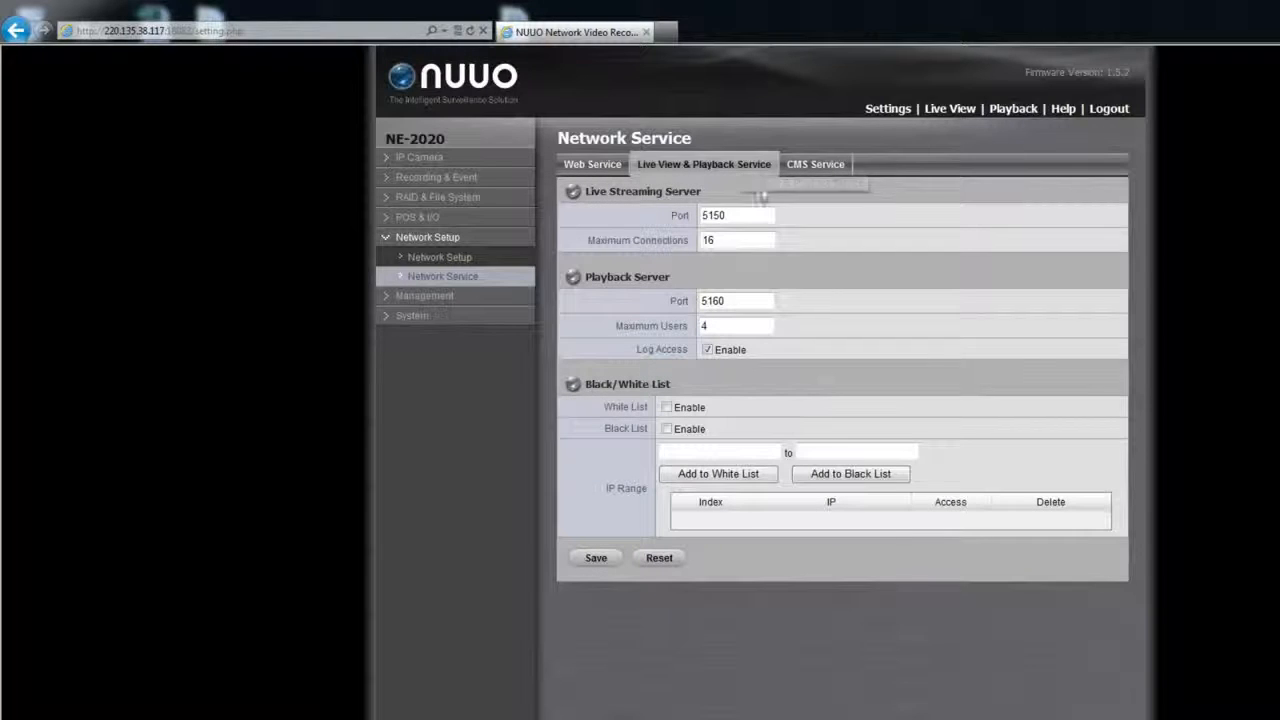
{"action": "left_click_drag", "start_coordinate": [757, 216], "coordinate": [678, 218]}
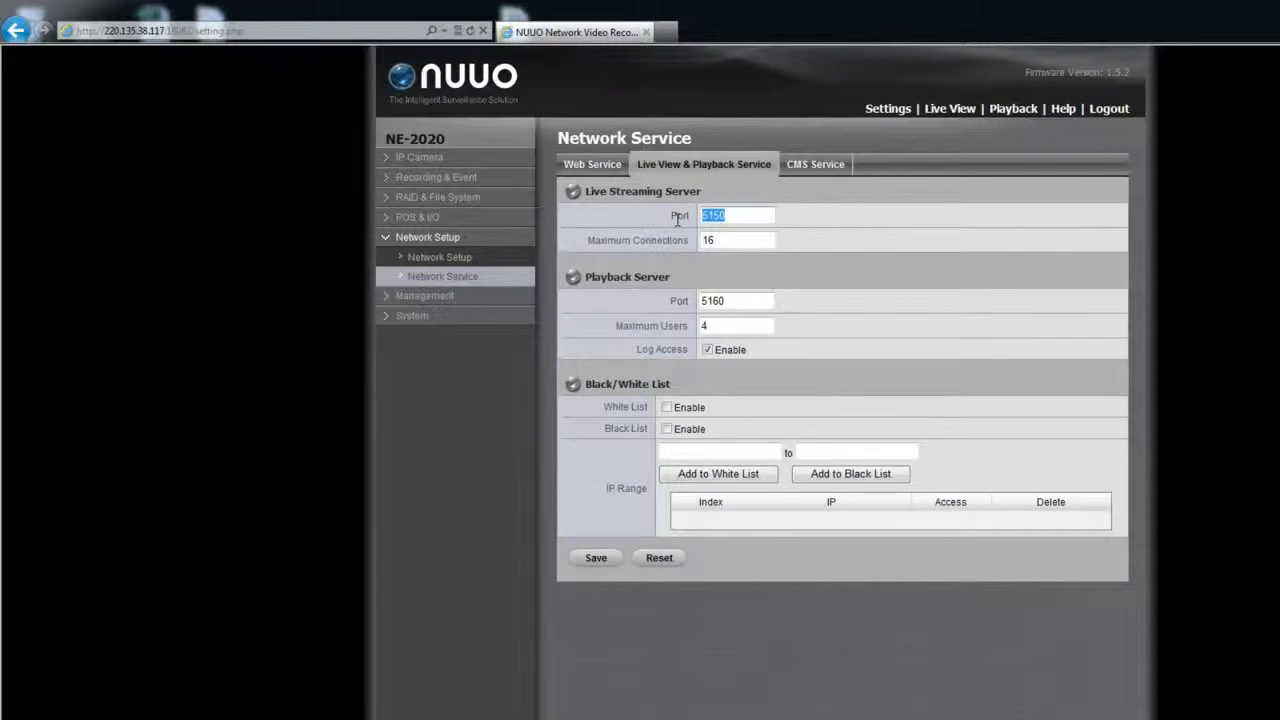
{"action": "left_click", "coordinate": [815, 270]}
{"action": "left_click_drag", "start_coordinate": [749, 302], "coordinate": [655, 303]}
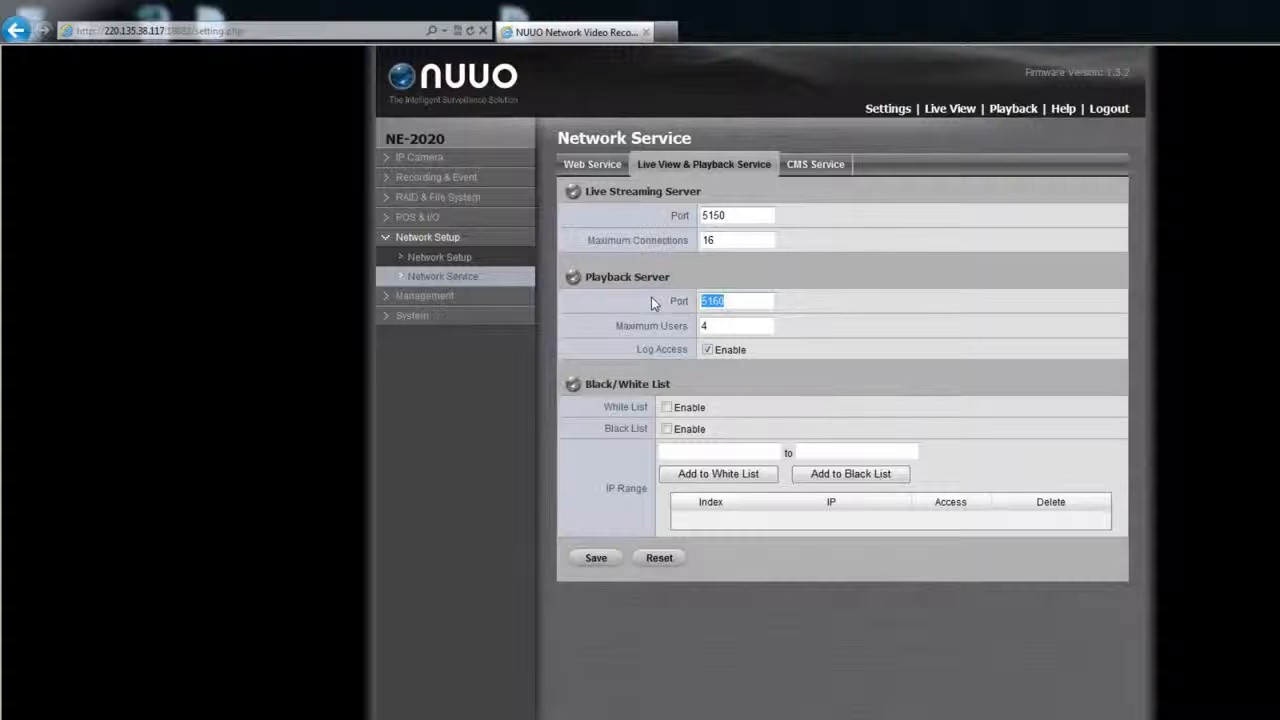
{"action": "left_click", "coordinate": [815, 309]}
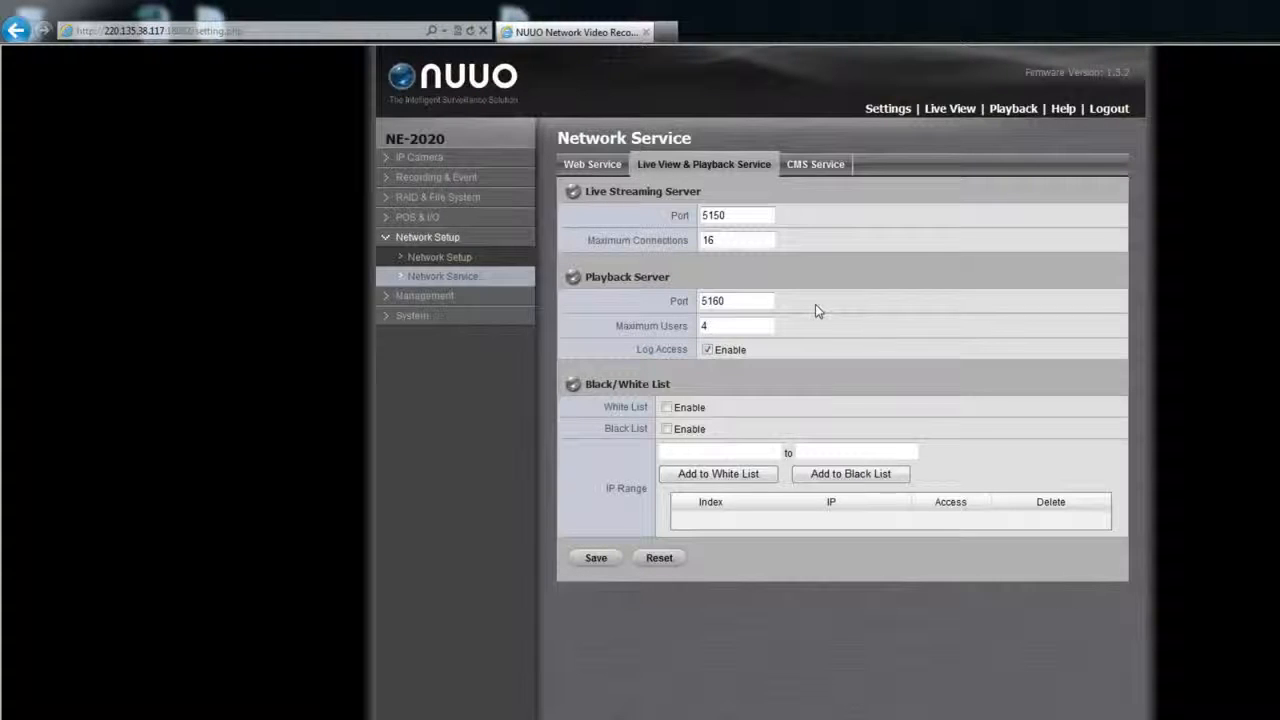
Enable the CMS server in the network service settings and review its port.
{"action": "left_click", "coordinate": [833, 170]}
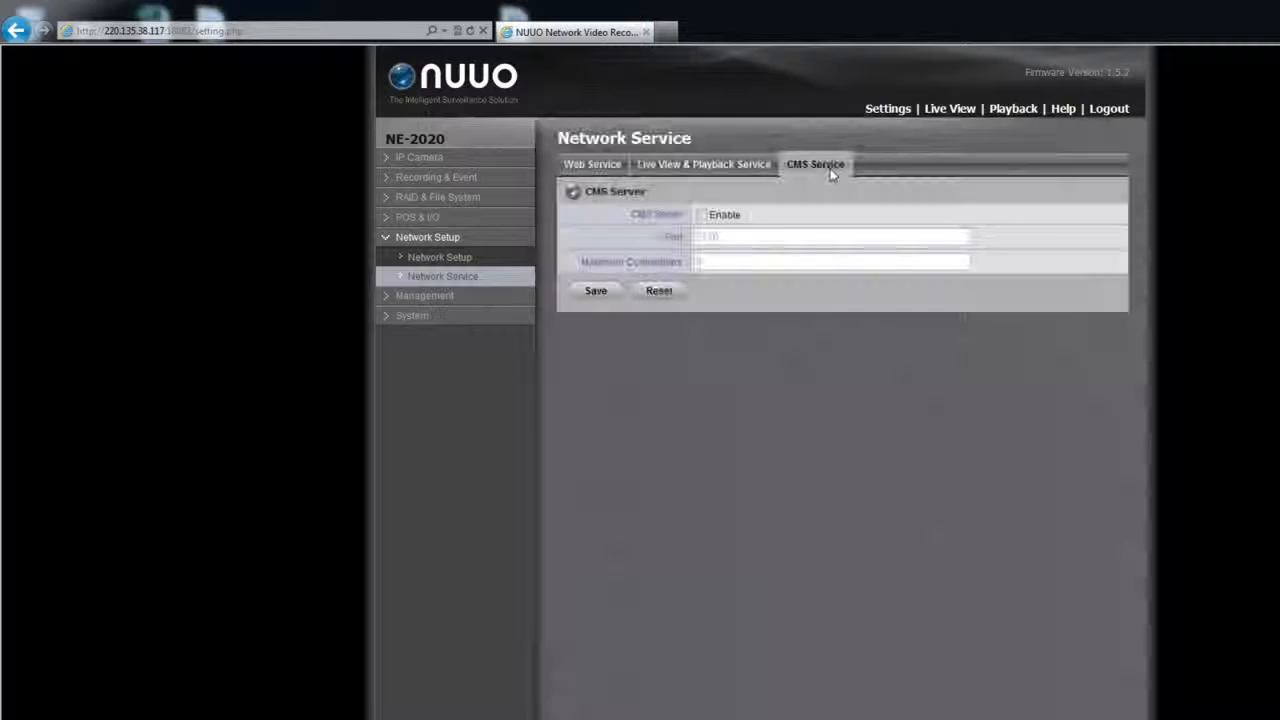
{"action": "left_click", "coordinate": [702, 216]}
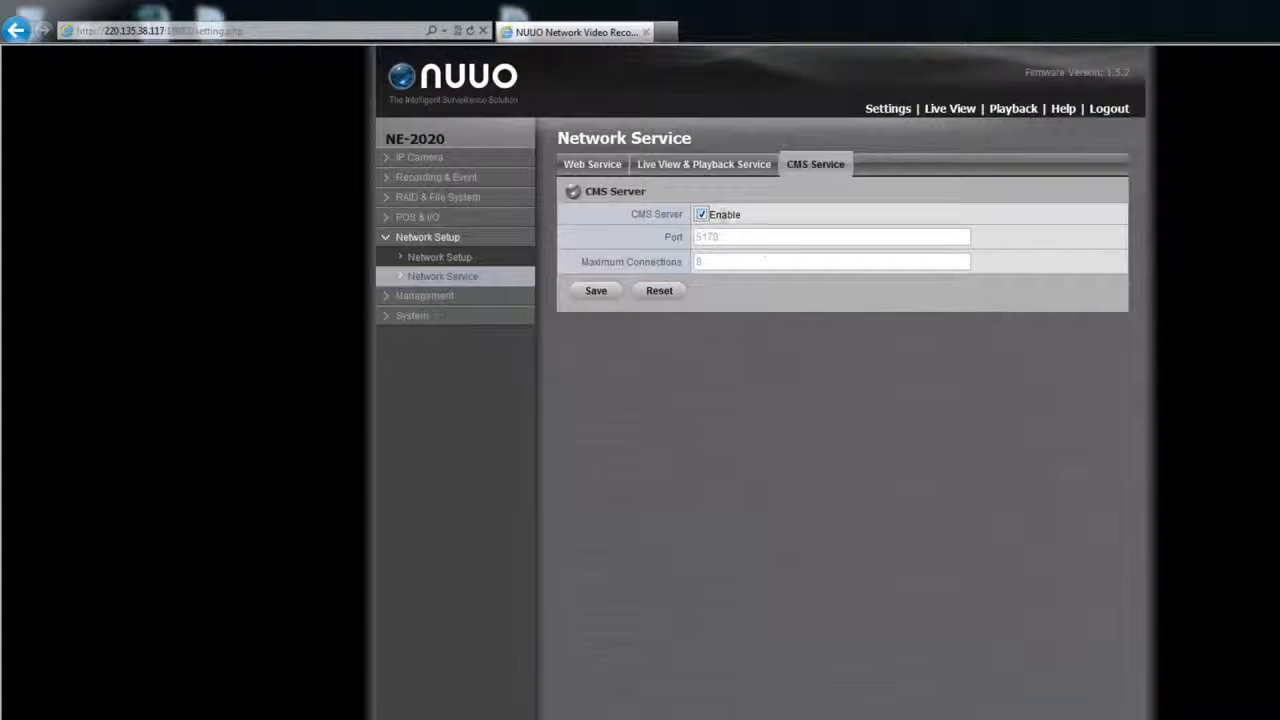
{"action": "double_click", "coordinate": [752, 242]}
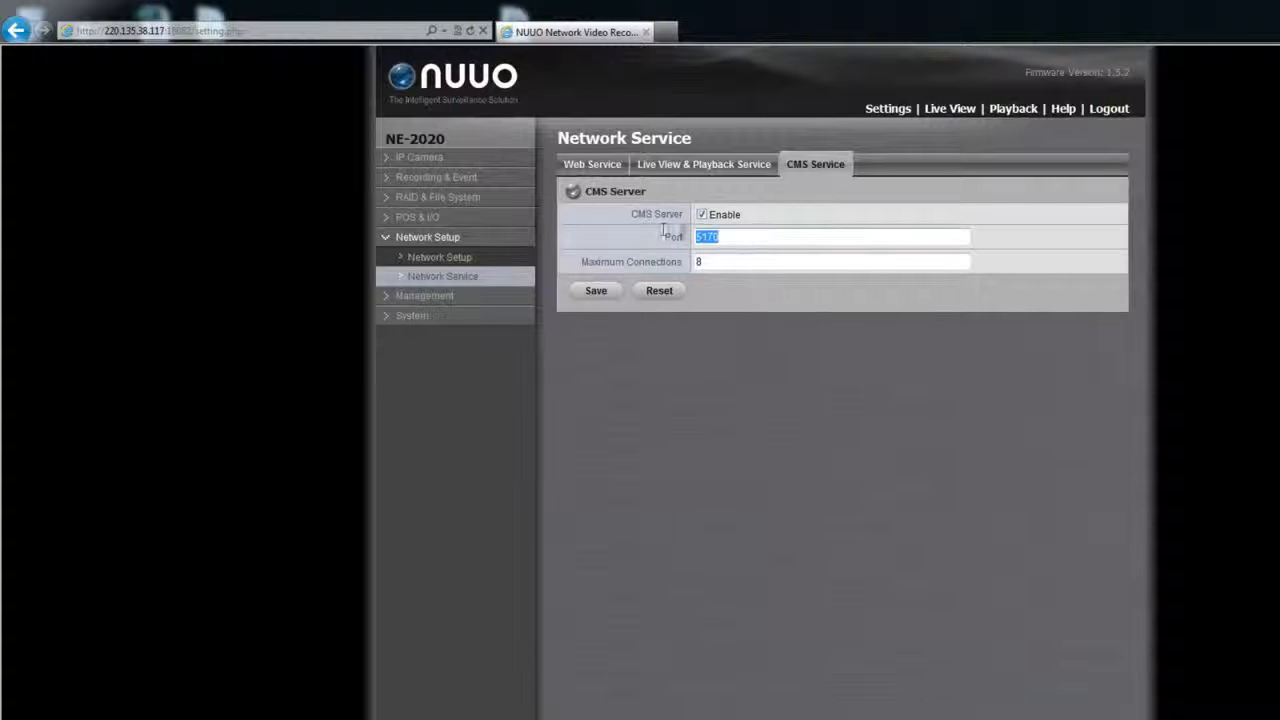
{"action": "left_click", "coordinate": [802, 328]}
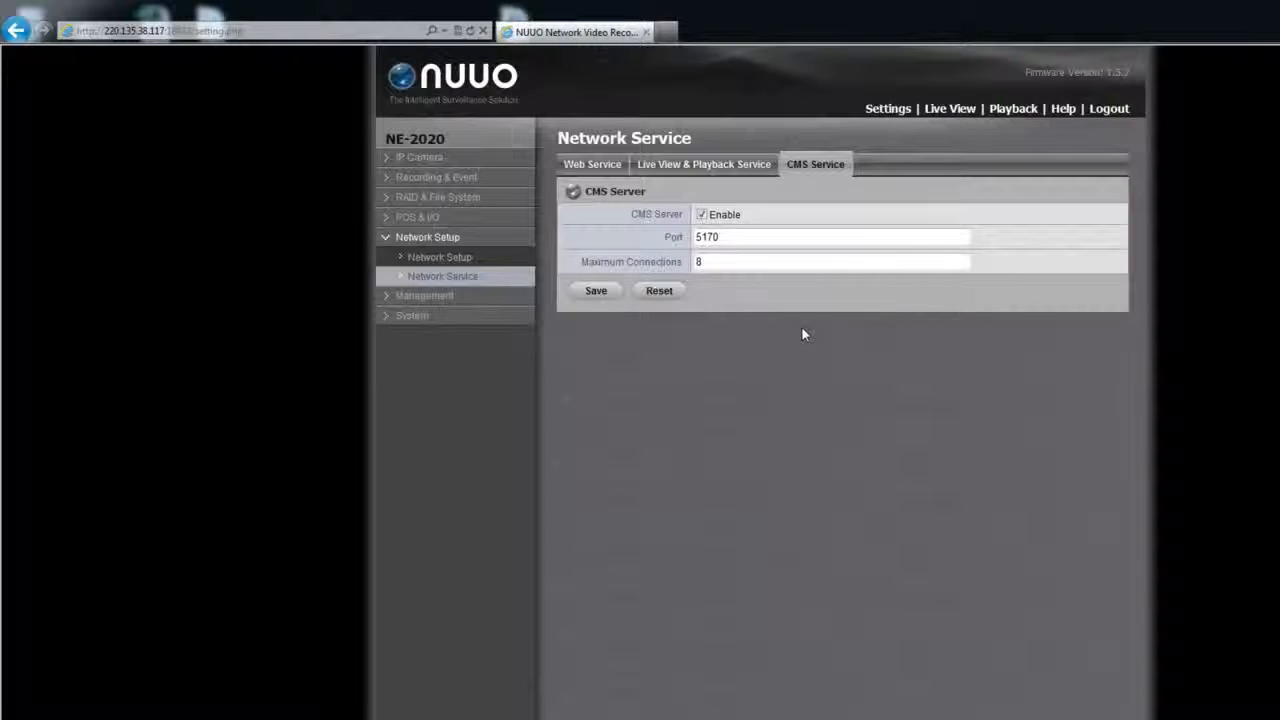